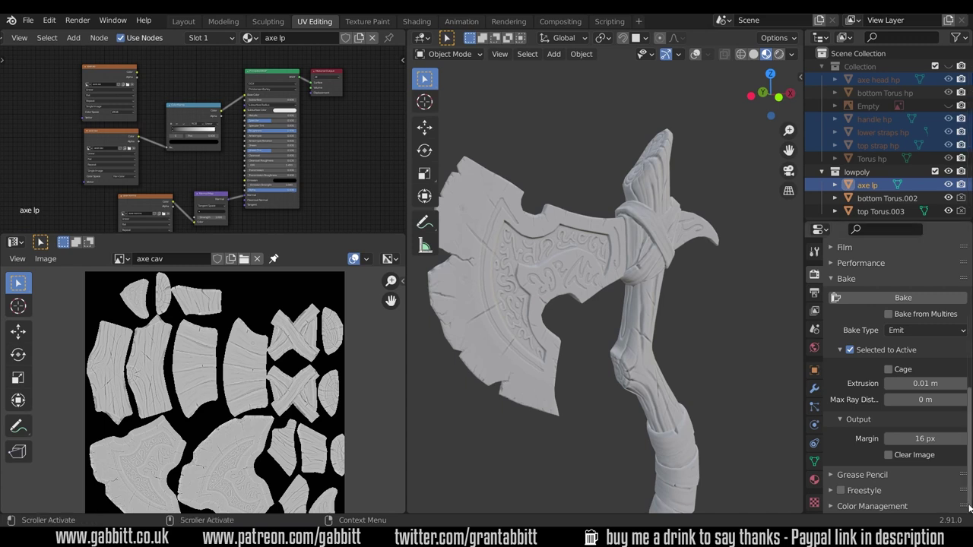
Step: Turn the 3D viewport overlays on and select only the low-poly axe
click(695, 54)
click(679, 242)
shift+middle_drag(679, 242, 705, 214)
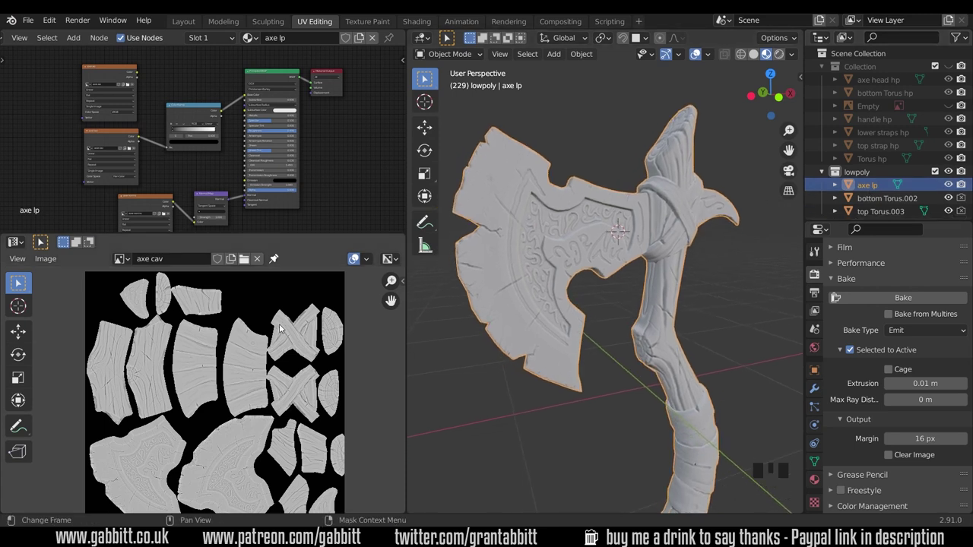
Step: Create a blank black 1024 × 1024 px image named "axe metalic" with Alpha disabled
click(232, 260)
click(254, 280)
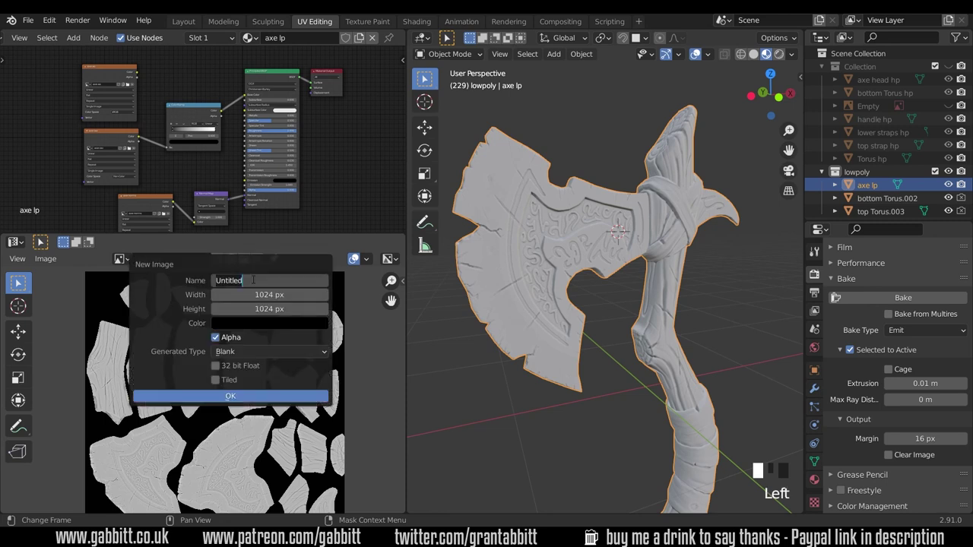
text(axe metalic)
key(Return)
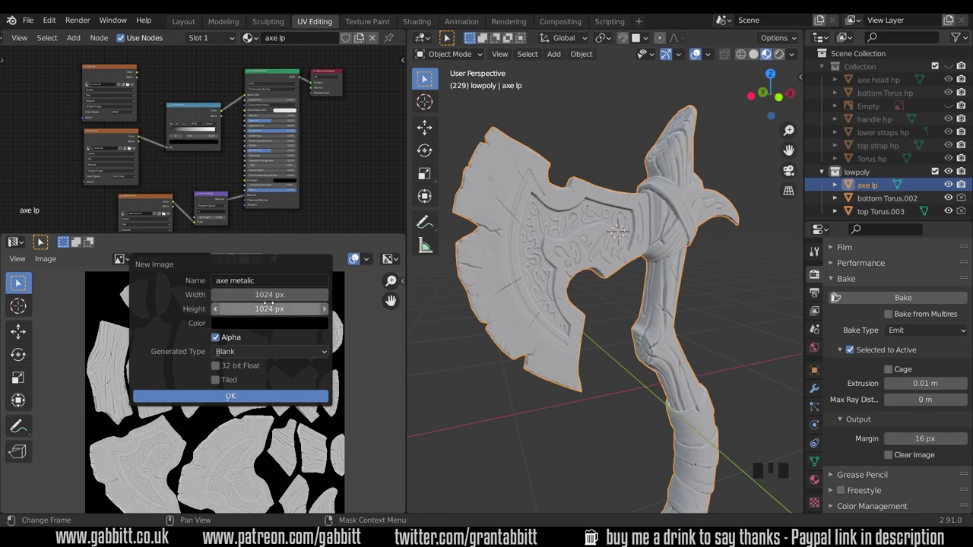
click(218, 338)
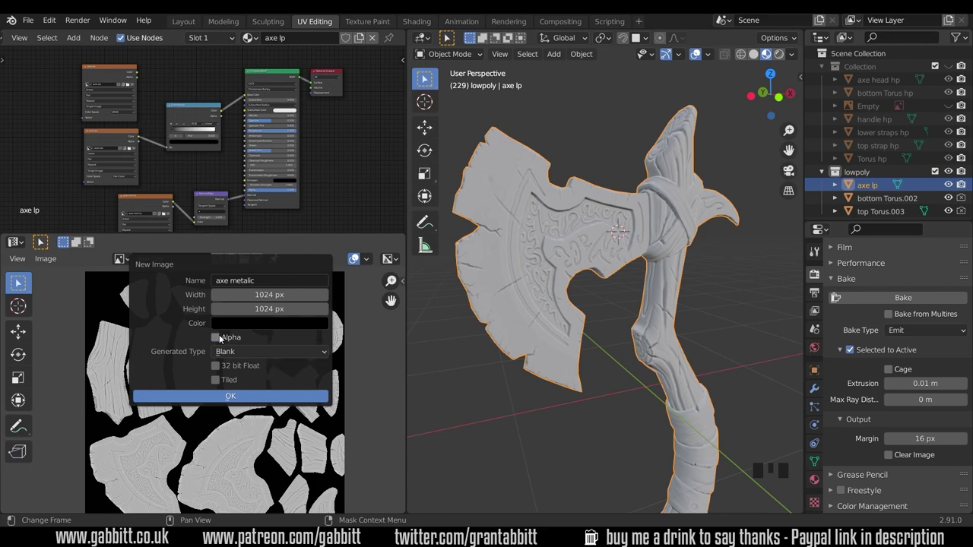
click(232, 397)
ctrl+middle_drag(232, 398, 267, 403)
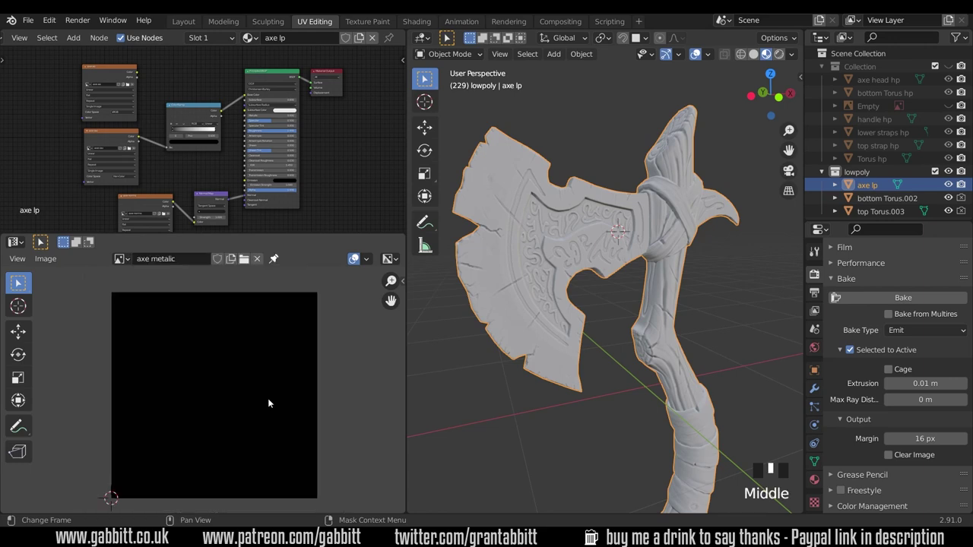
Step: Maximize the shader node area and move the axe ao, ColorRamp and axe cav nodes away to make room beside the Principled BSDF
key(ctrl+space)
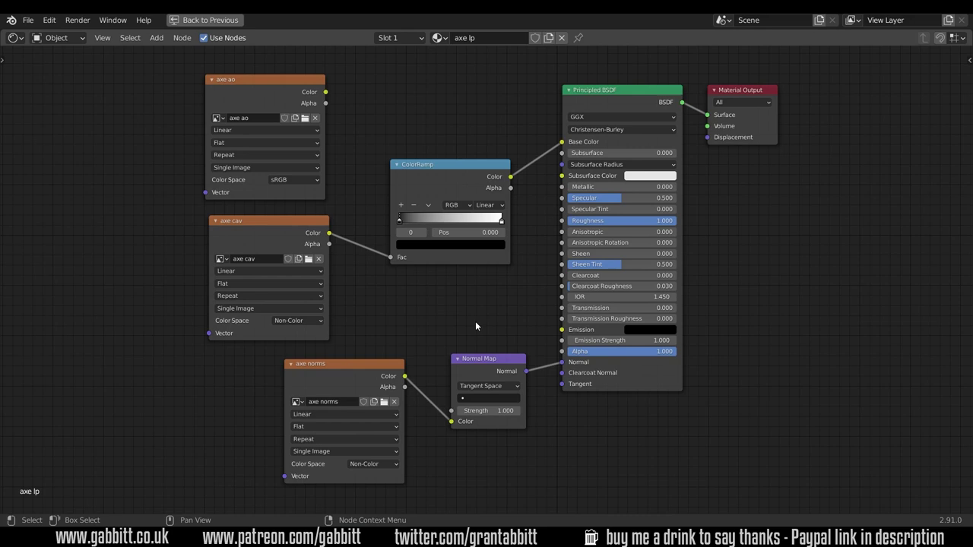
scroll(438, 296, down, 3)
drag(315, 130, 261, 59)
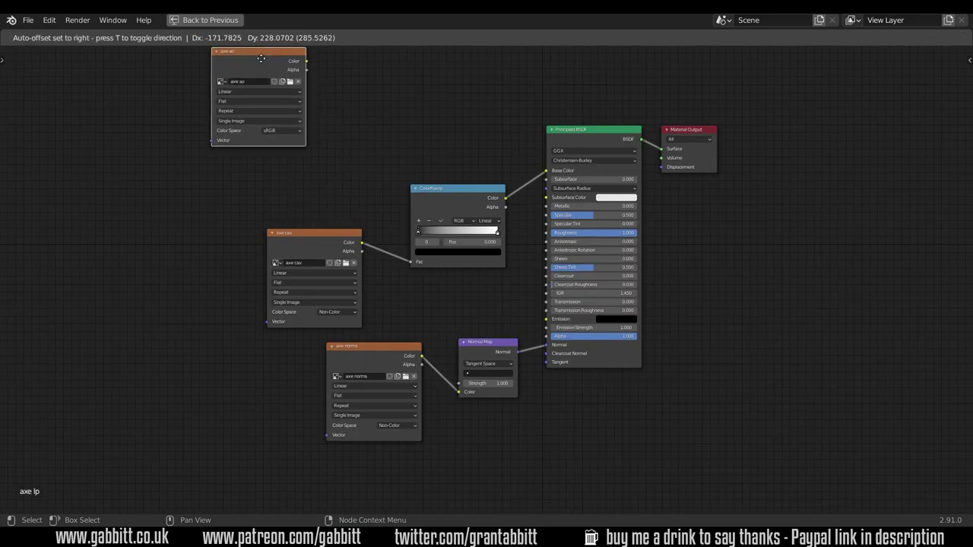
drag(447, 195, 374, 99)
drag(327, 232, 251, 166)
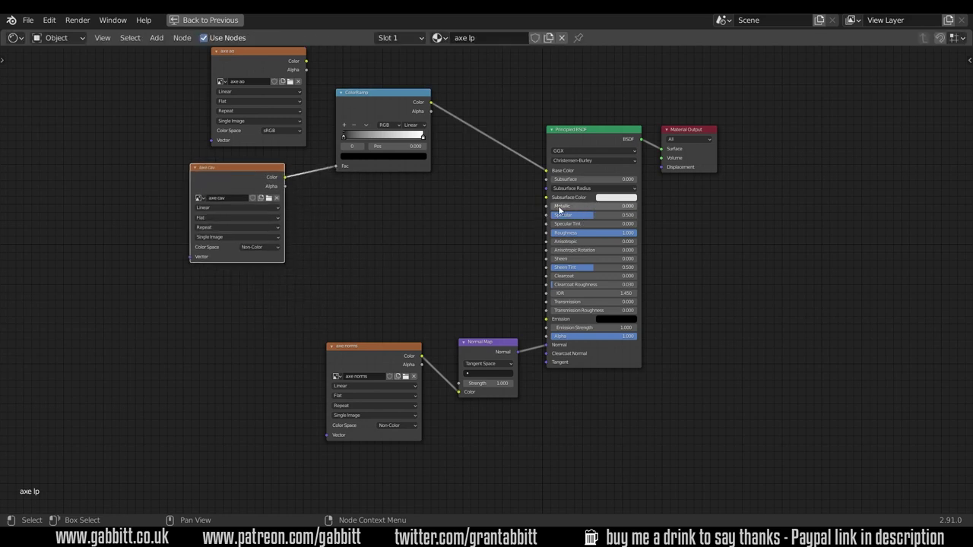
Step: Add an Image Texture node using the axe metalic image, link its Color to the Principled BSDF's Metallic input, and restore the full layout
key(shift+a)
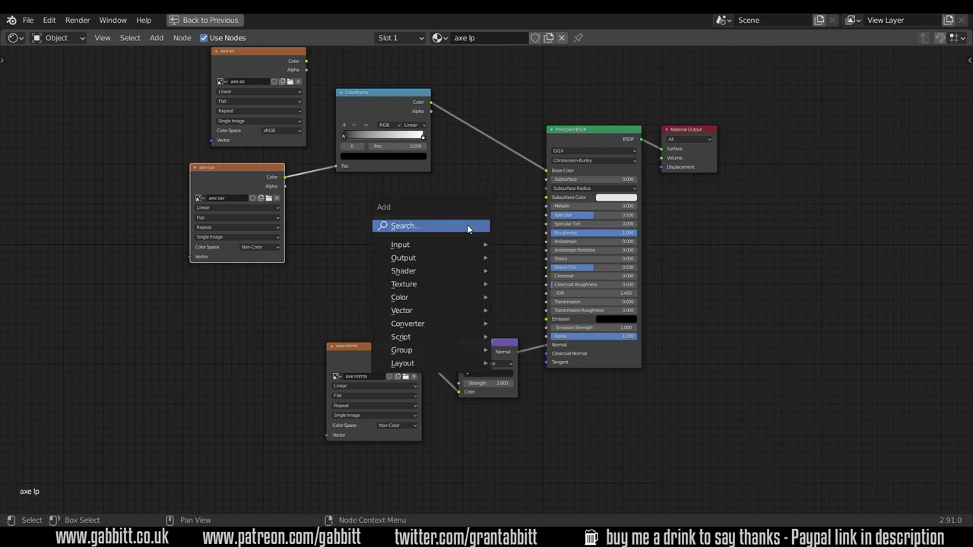
mouse_move(432, 284)
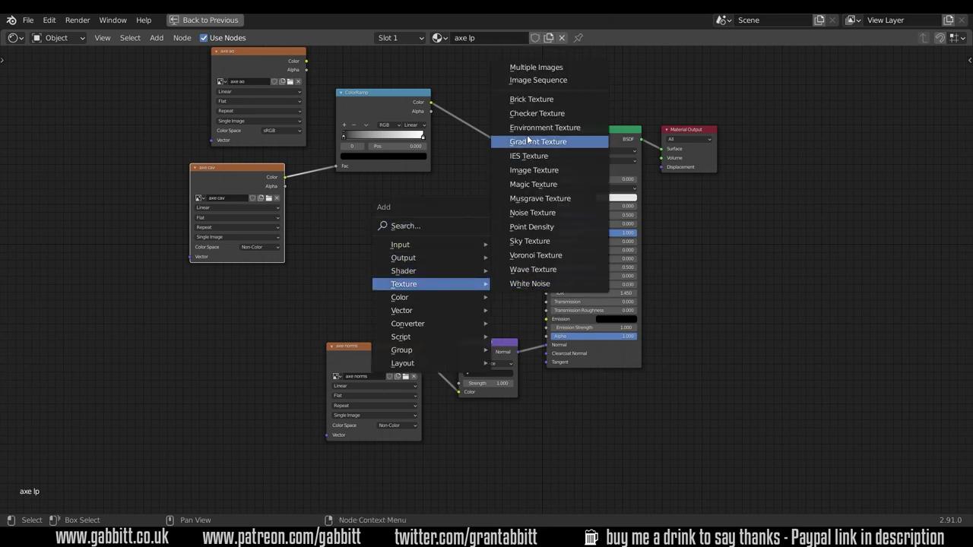
click(533, 170)
scroll(388, 242, up, 2)
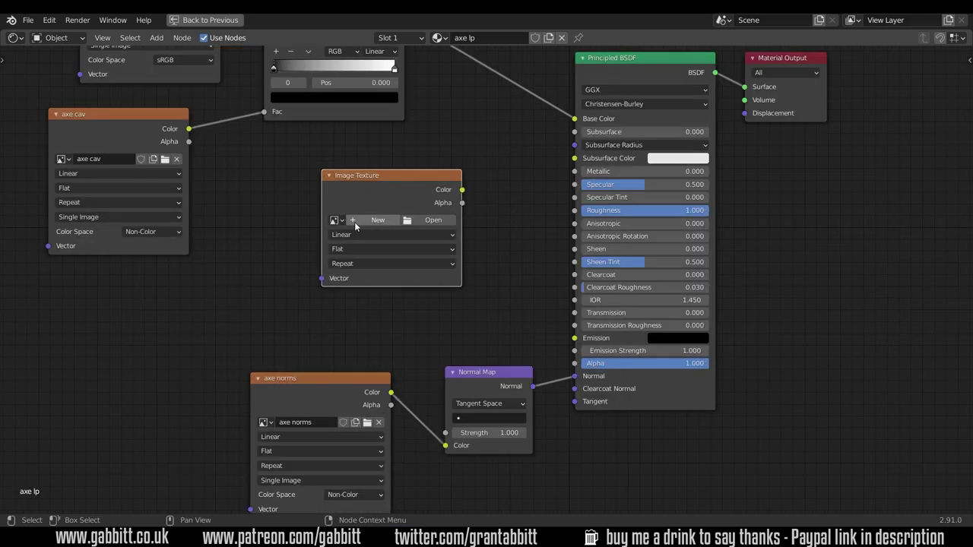
click(335, 220)
click(361, 260)
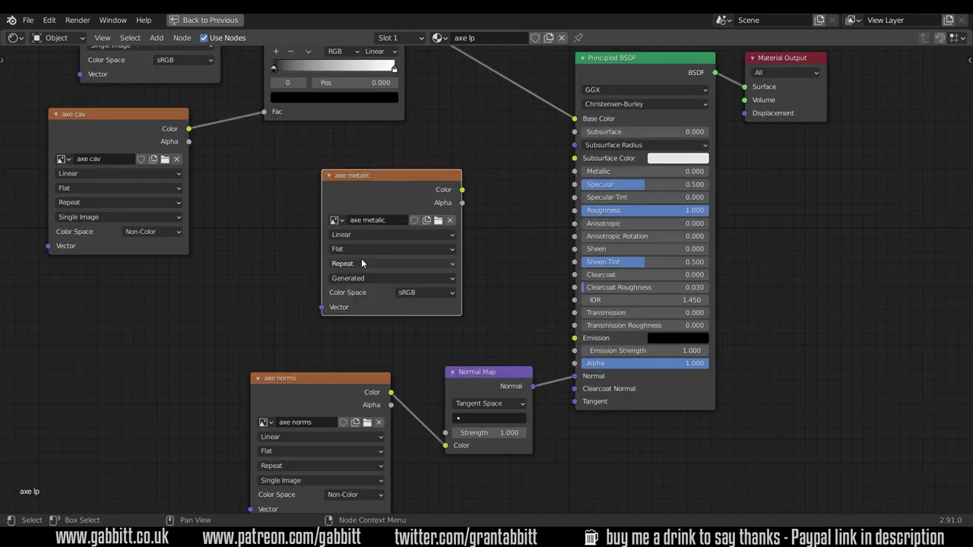
drag(463, 189, 575, 171)
key(ctrl+space)
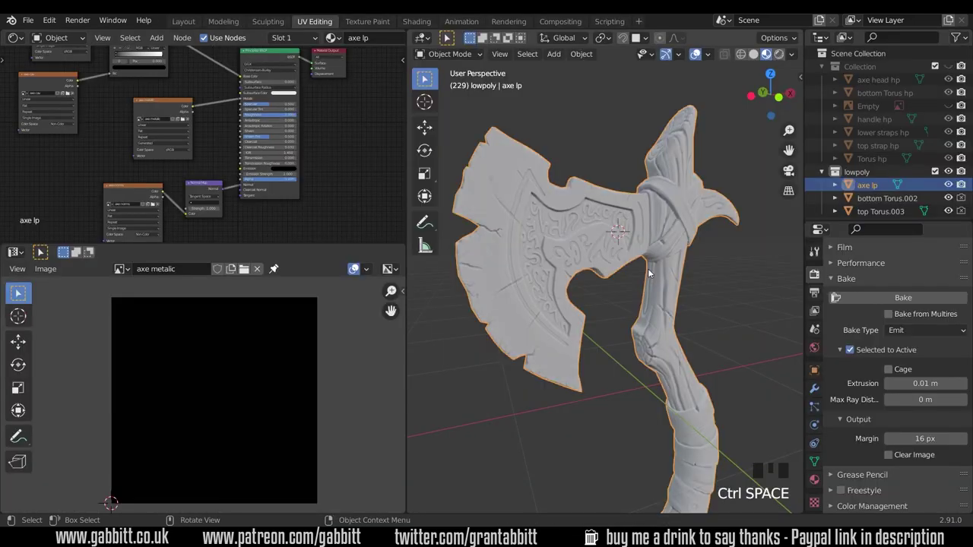
Step: Unlink the axe metalic texture from the Principled BSDF and set Metallic to 1.000 to preview a fully metallic axe
scroll(248, 120, up, 4)
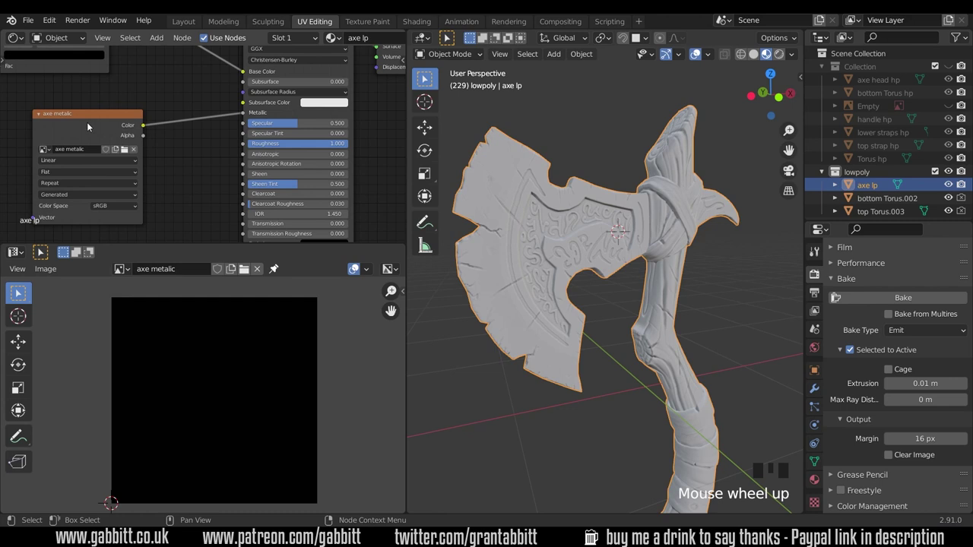
drag(87, 122, 113, 119)
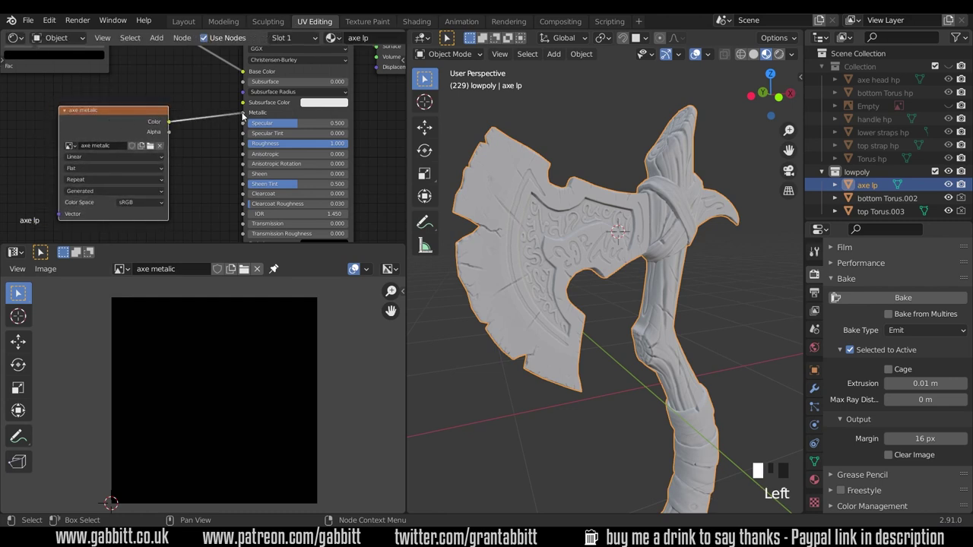
drag(242, 112, 263, 118)
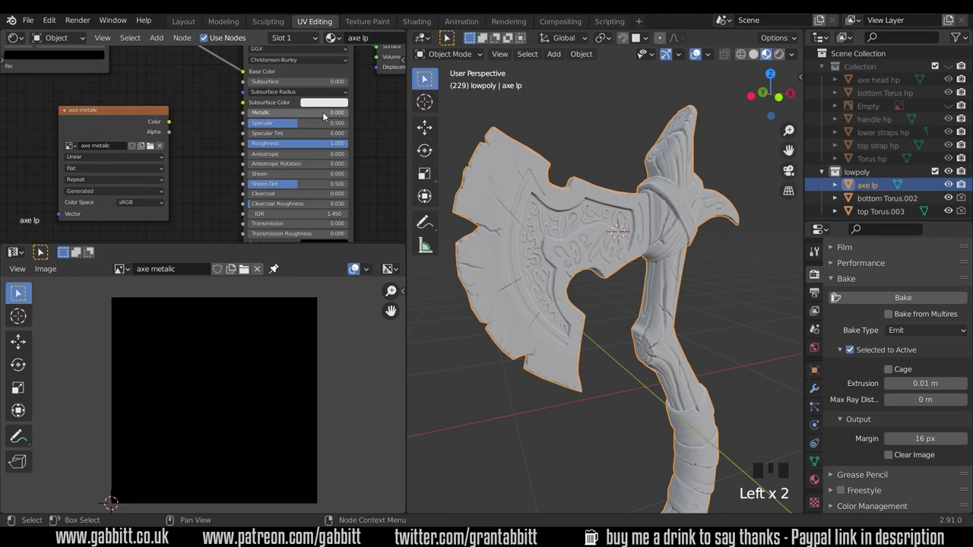
drag(280, 111, 348, 112)
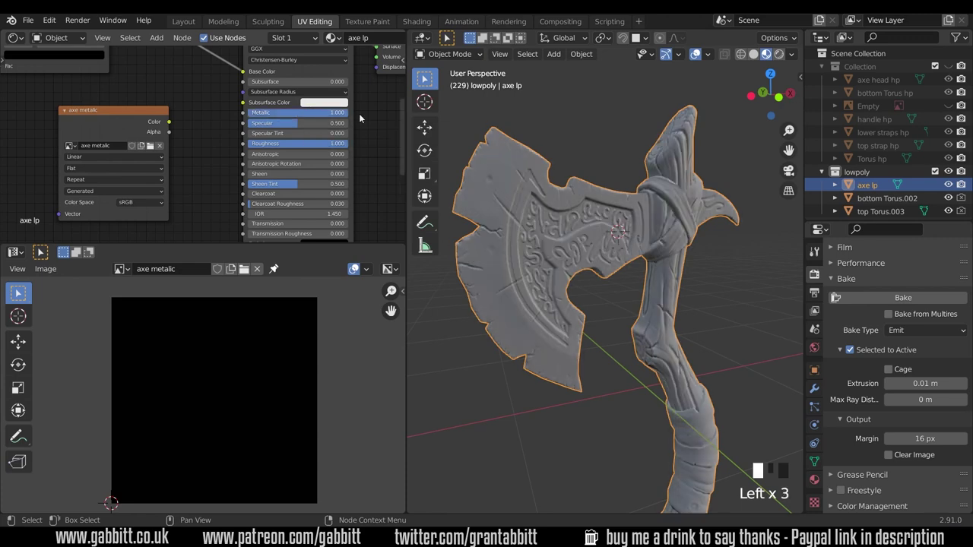
mouse_move(600, 259)
middle_down()
mouse_move(602, 292)
mouse_move(609, 274)
mouse_move(593, 263)
middle_up()
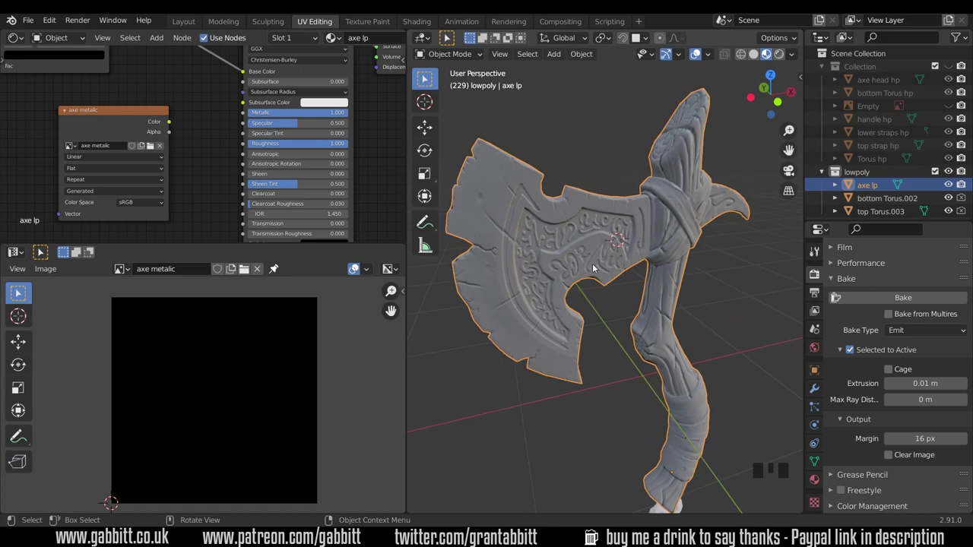
Step: Set the Principled BSDF's Roughness to 0.444 and relink the axe metalic texture's Color to Metallic
drag(335, 143, 280, 143)
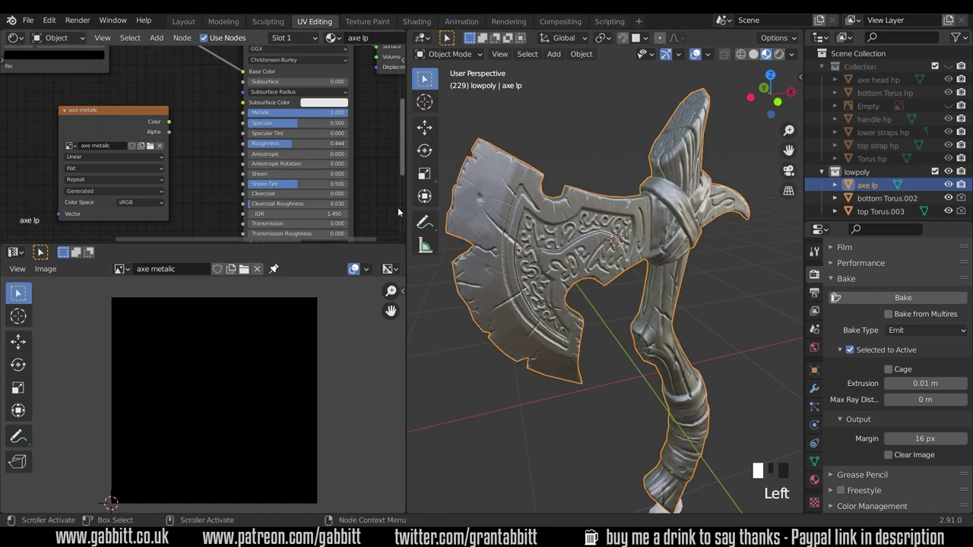
middle_drag(563, 243, 592, 255)
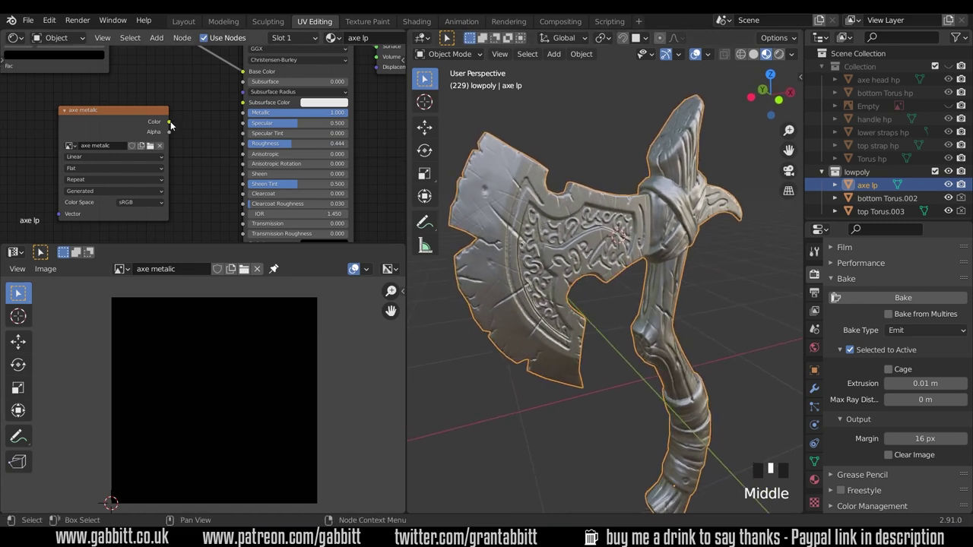
drag(169, 121, 243, 115)
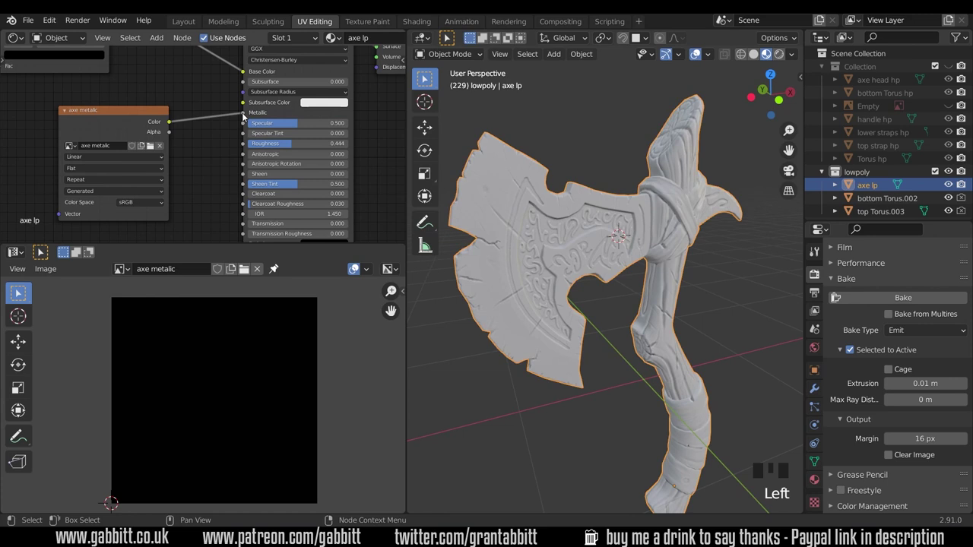
drag(82, 112, 96, 111)
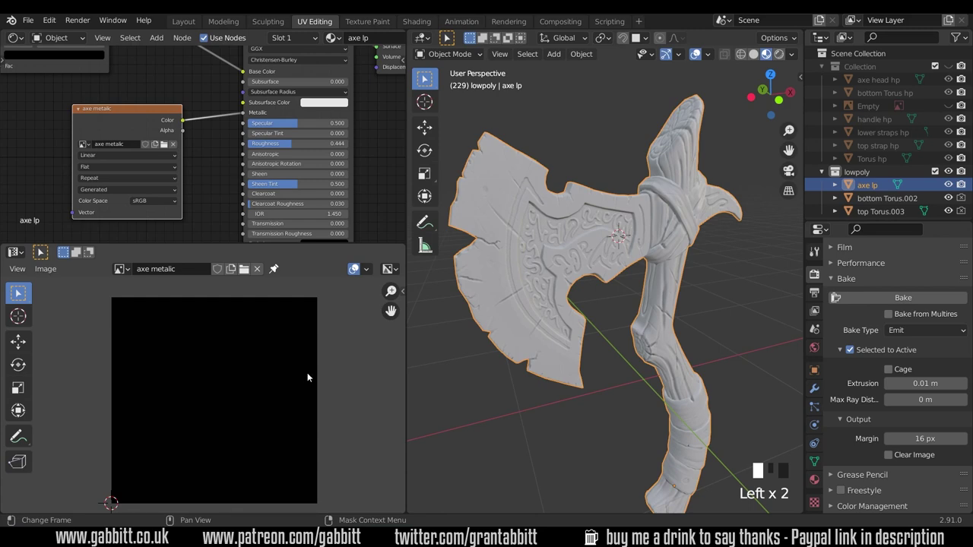
Step: Switch to the Texture Paint workspace, frame the axe and its full UV layout, and show the model in Material Preview shading
click(372, 22)
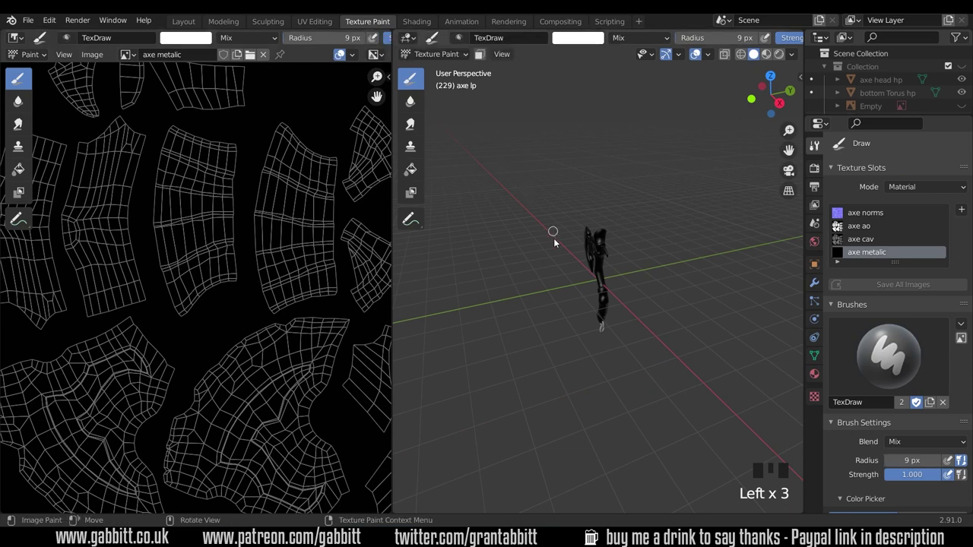
middle_drag(555, 235, 622, 298)
scroll(617, 286, up, 6)
scroll(625, 304, up, 2)
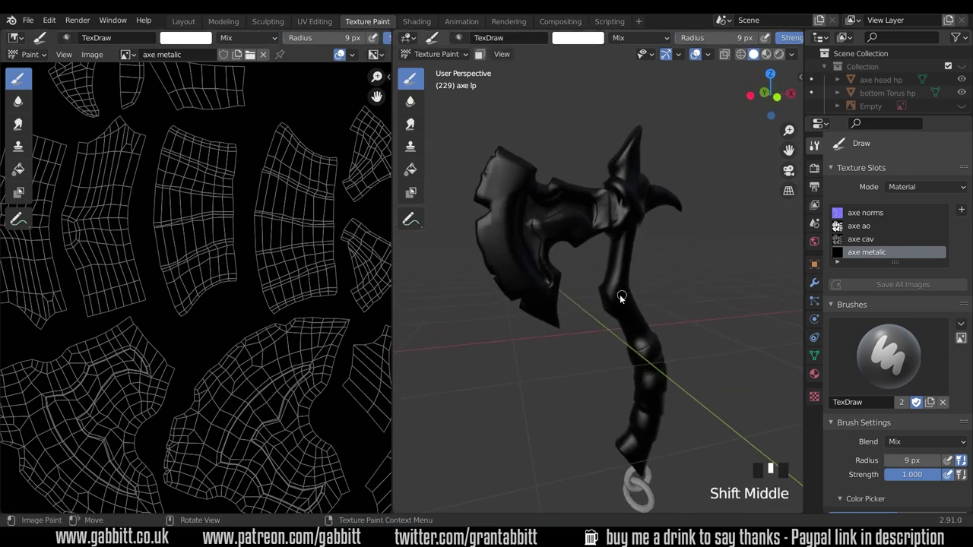
scroll(238, 222, down, 3)
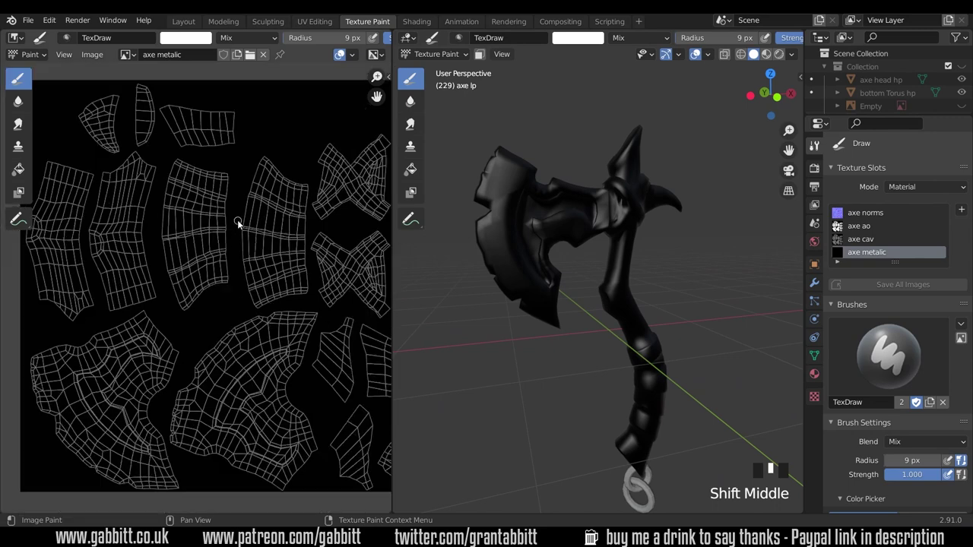
scroll(257, 220, up, 1)
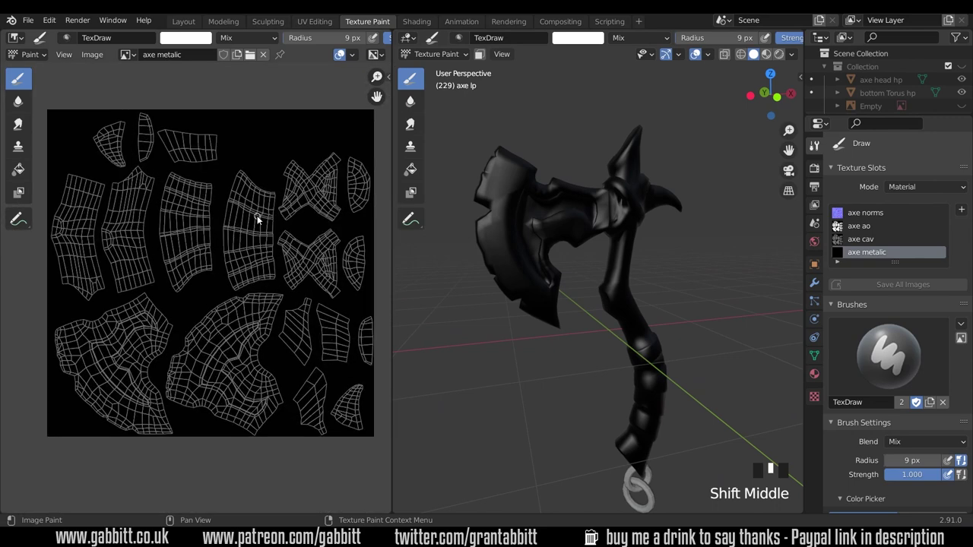
click(766, 55)
middle_drag(567, 200, 571, 185)
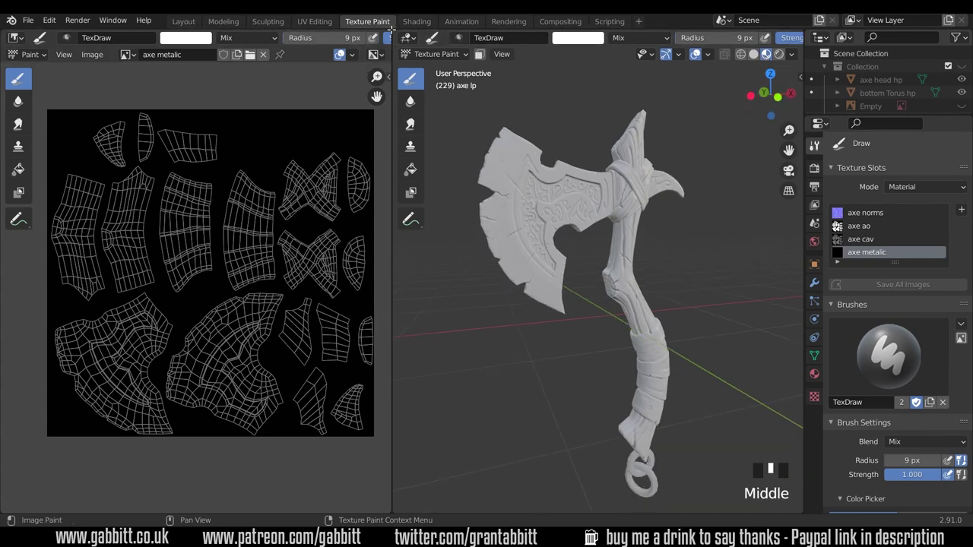
Step: Split the image editor area horizontally and turn the upper part into a Shader Editor showing the axe's nodes, with its sidebar hidden
drag(391, 28, 384, 199)
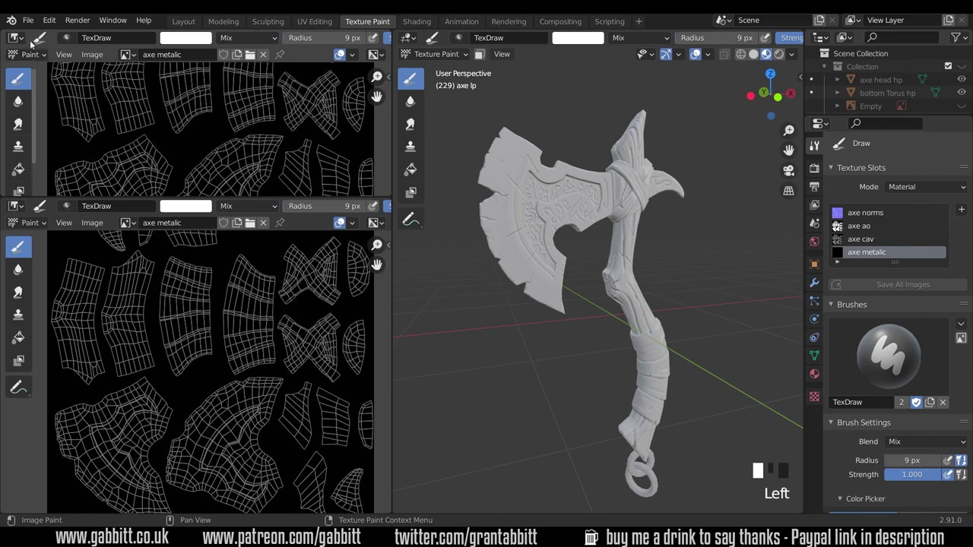
click(19, 38)
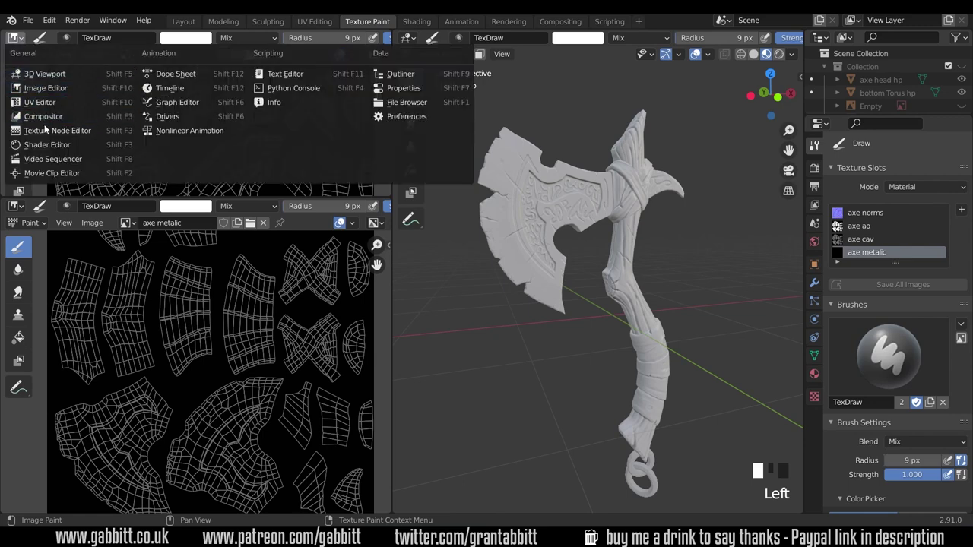
click(46, 145)
middle_drag(174, 124, 217, 109)
key(n)
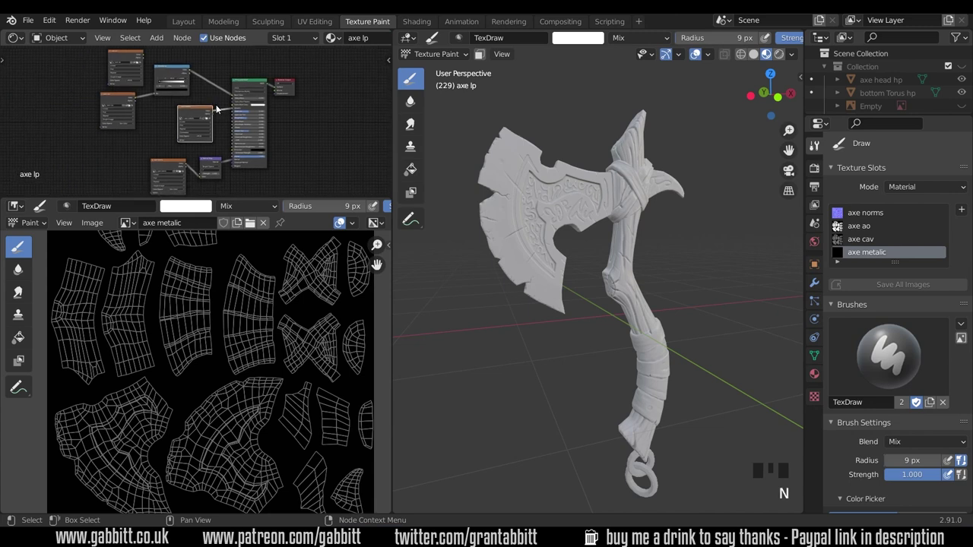
scroll(325, 135, up, 2)
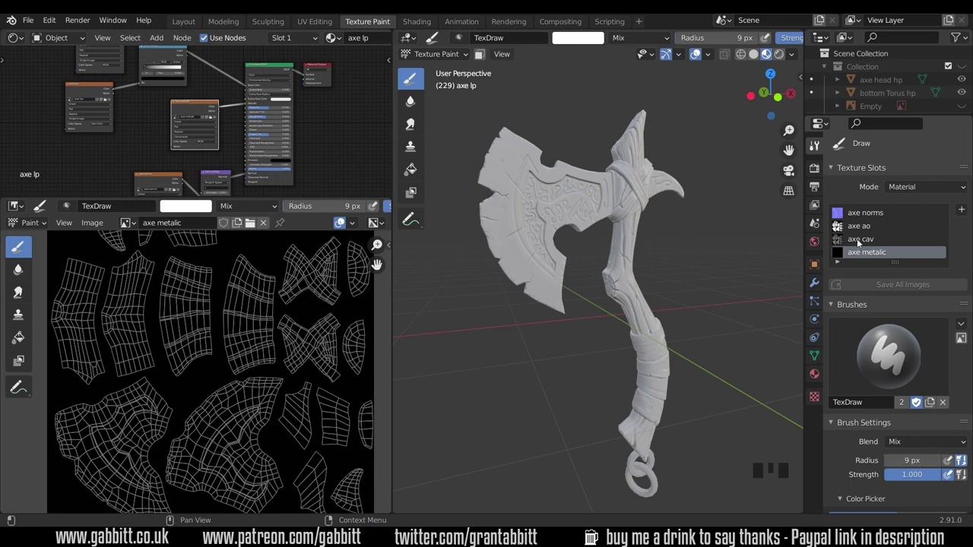
Step: Choose Texture Paint mode for the axe in the 3D viewport and bring the brush's Color Picker settings into view
click(439, 55)
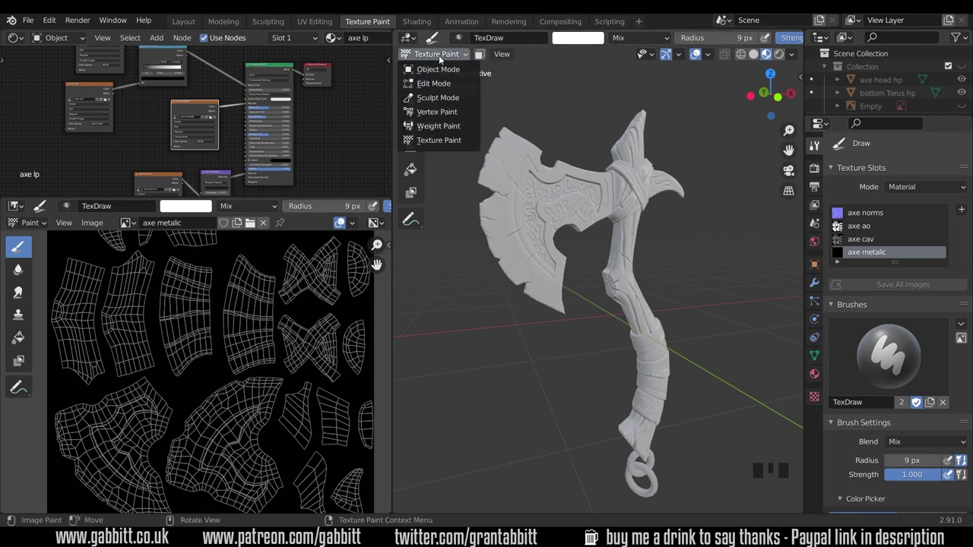
click(446, 140)
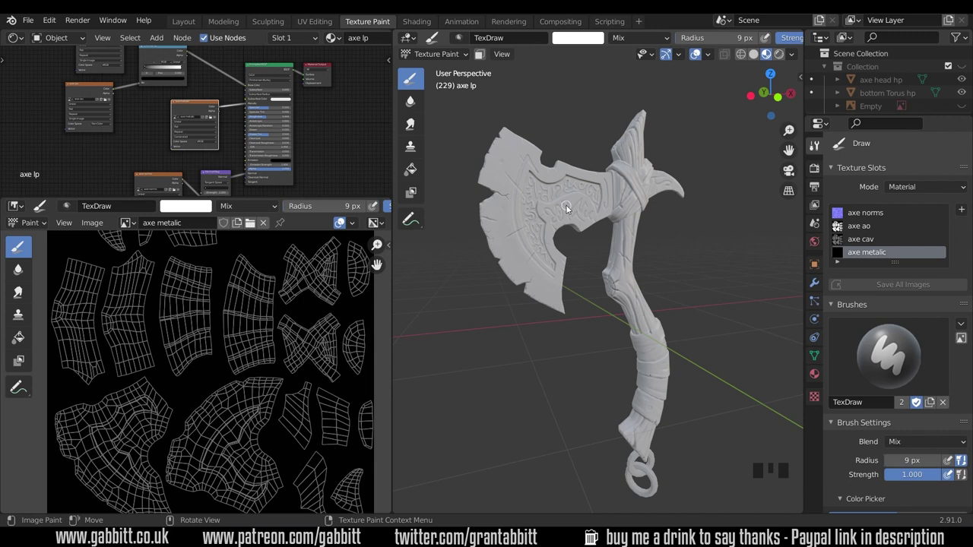
scroll(918, 332, down, 5)
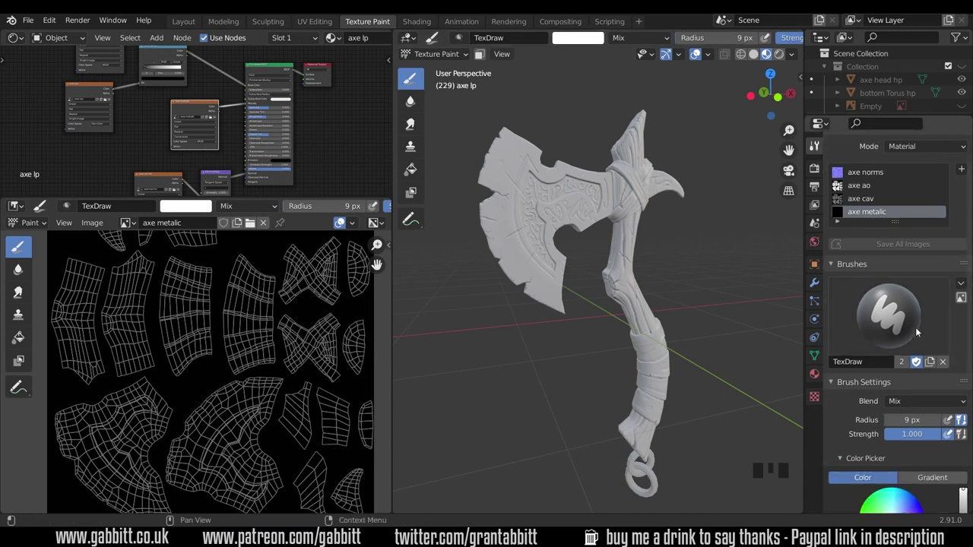
scroll(918, 335, down, 1)
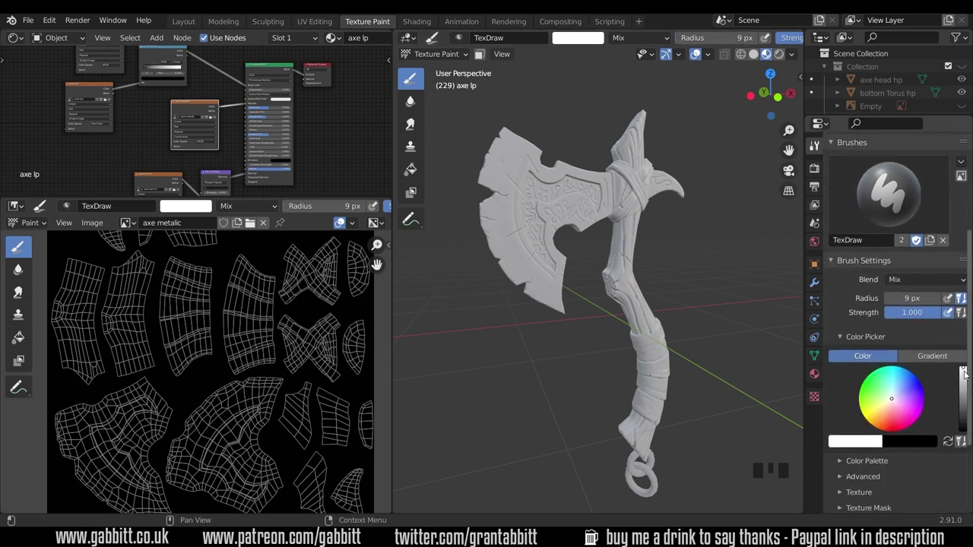
Step: Paint white over one side of the axe blade with the TexDraw brush, enlarging its radius to 50 px
drag(525, 195, 532, 289)
drag(500, 185, 520, 275)
mouse_move(511, 216)
mouse_down()
mouse_move(536, 221)
mouse_move(528, 250)
mouse_up()
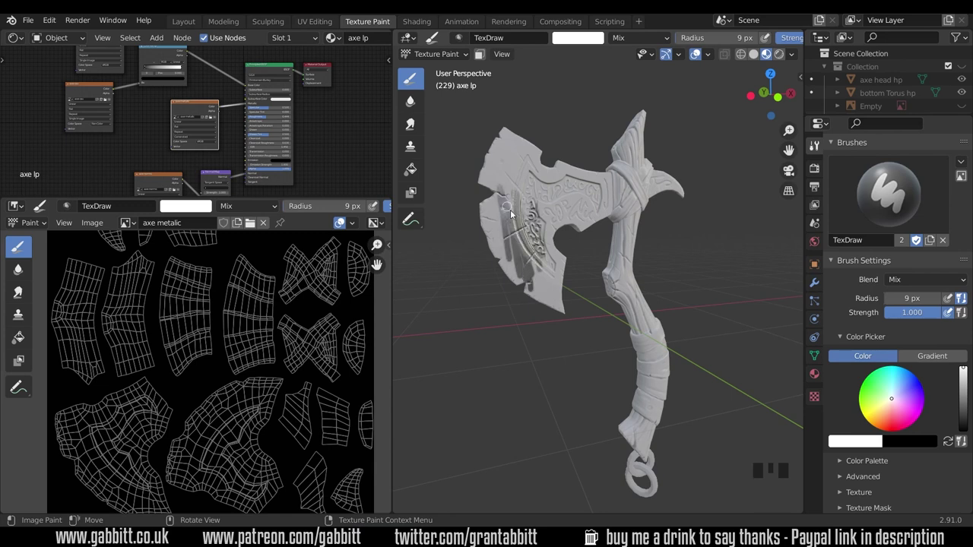
key(f)
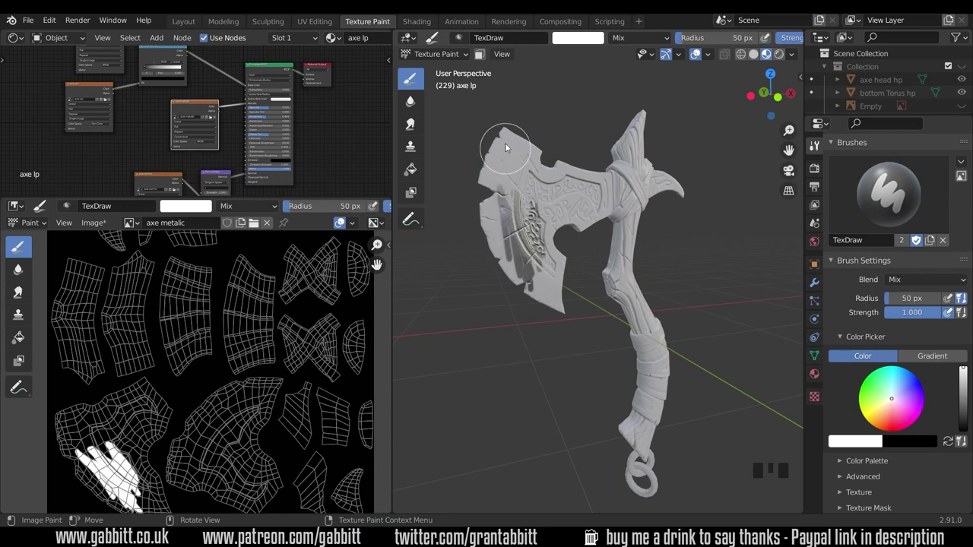
click(502, 242)
mouse_move(502, 242)
mouse_down()
mouse_move(491, 144)
mouse_move(533, 282)
mouse_move(540, 182)
mouse_move(564, 302)
mouse_move(544, 196)
mouse_up()
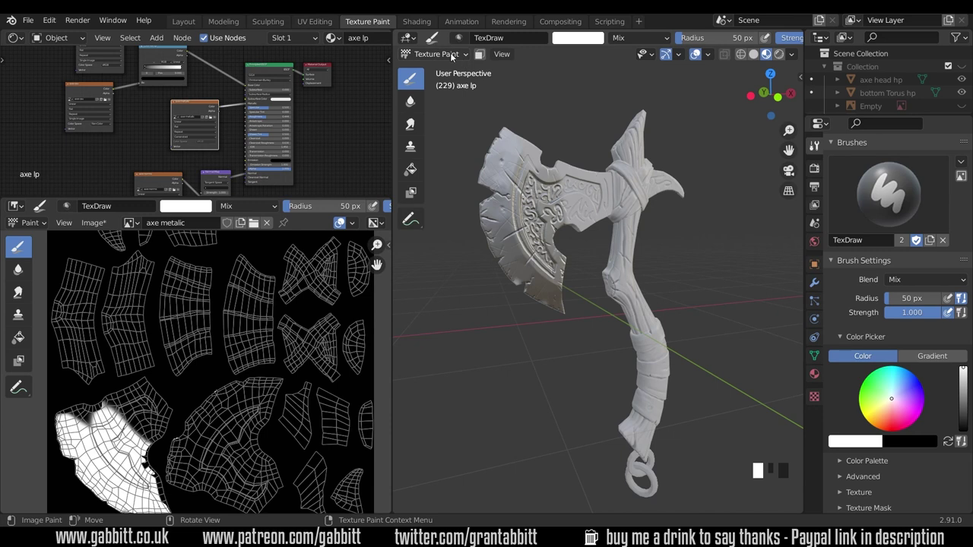
Step: Put the axe in Edit Mode with all geometry deselected and face selection enabled
click(452, 55)
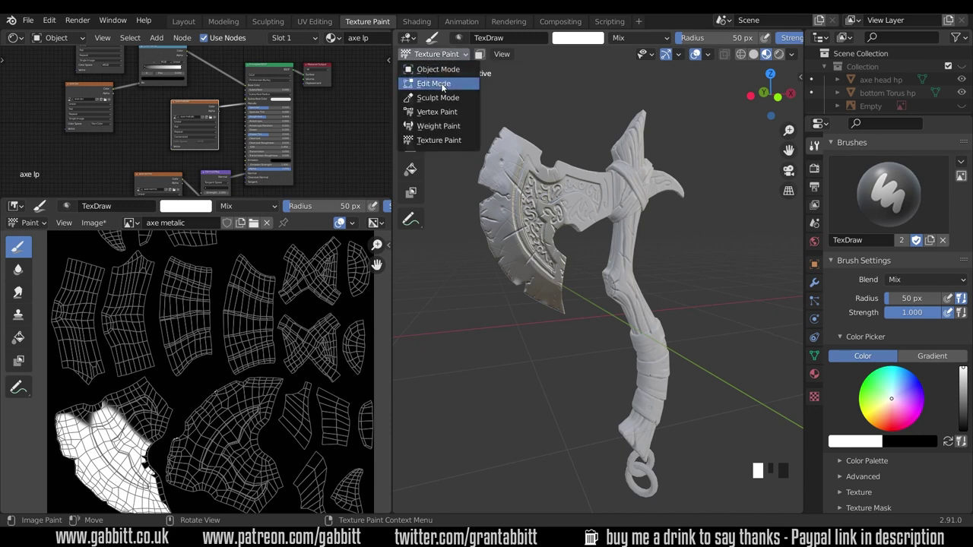
click(442, 84)
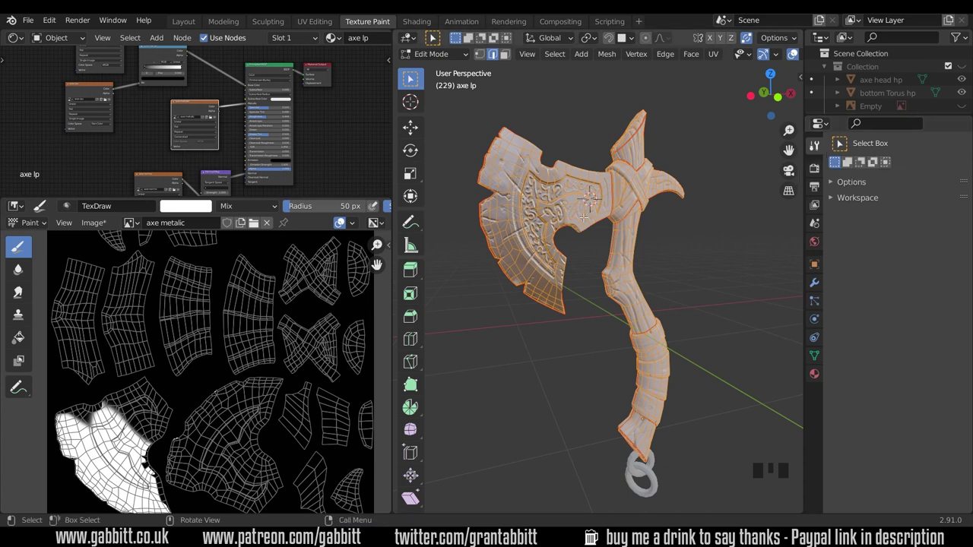
key(alt+a)
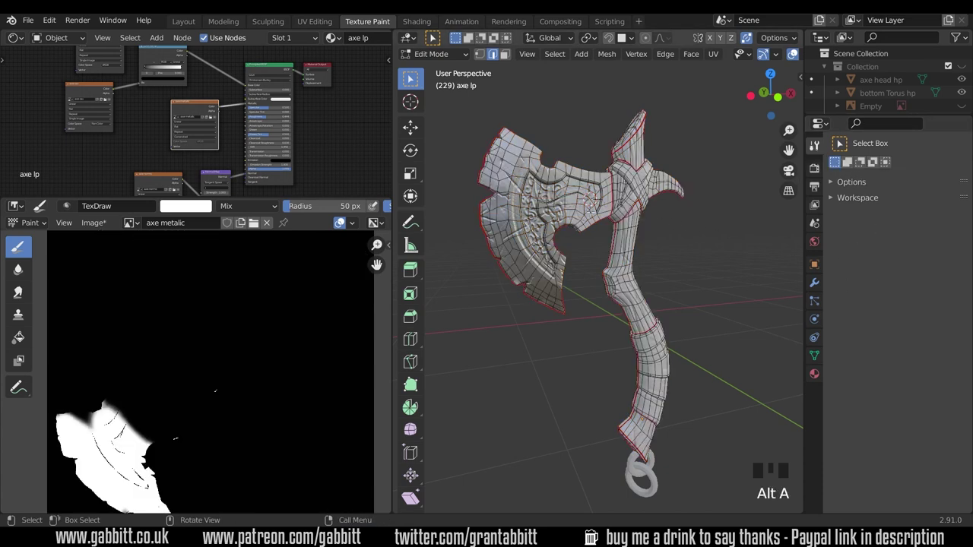
click(505, 54)
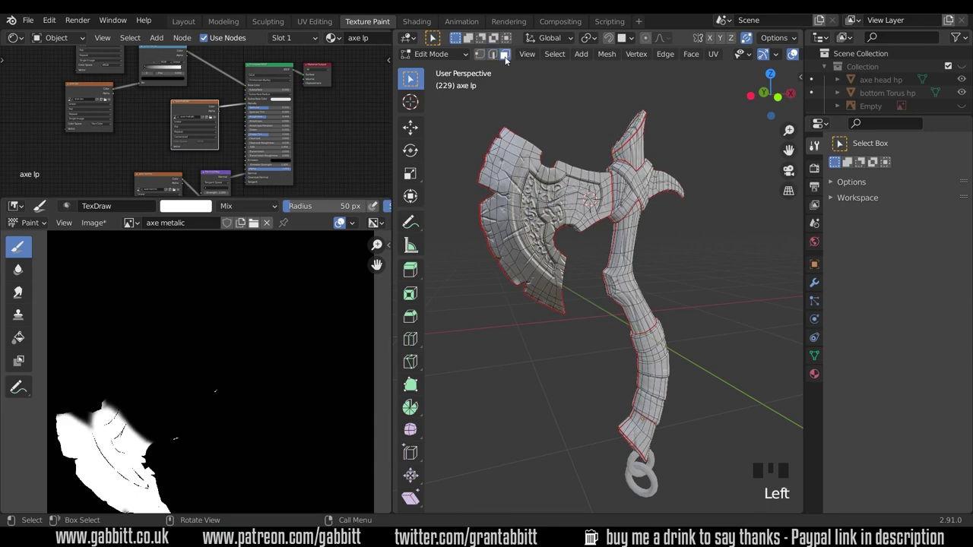
Step: Select the linked faces of both blade sides and both halves of the rear spike, delimited by seams, and check the selection around the axe head
key(l)
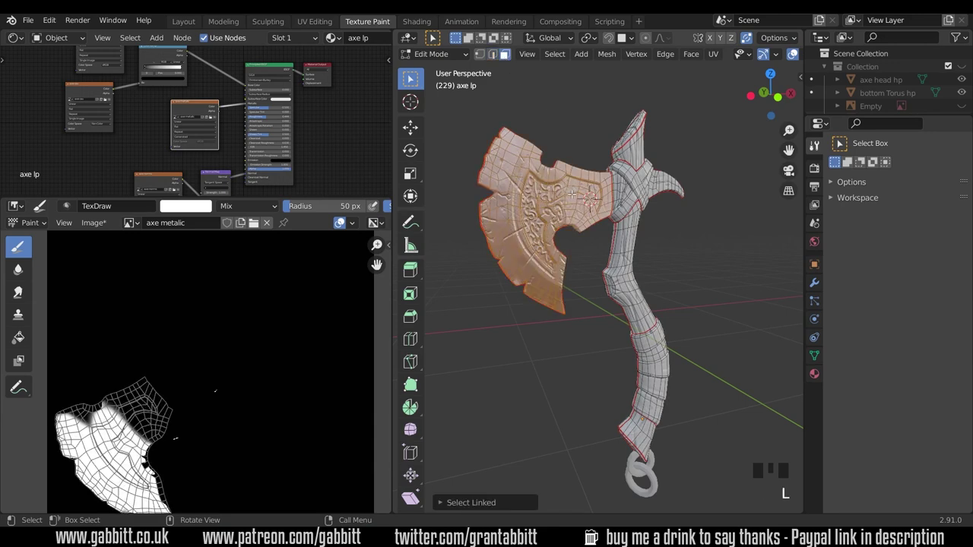
middle_drag(571, 187, 648, 198)
key(l)
key(l)
key(l)
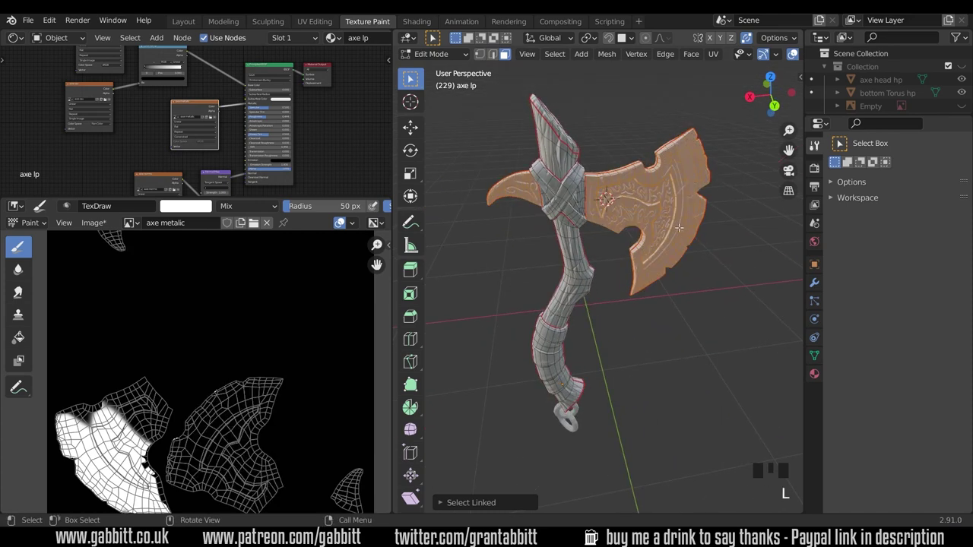
middle_drag(680, 229, 521, 381)
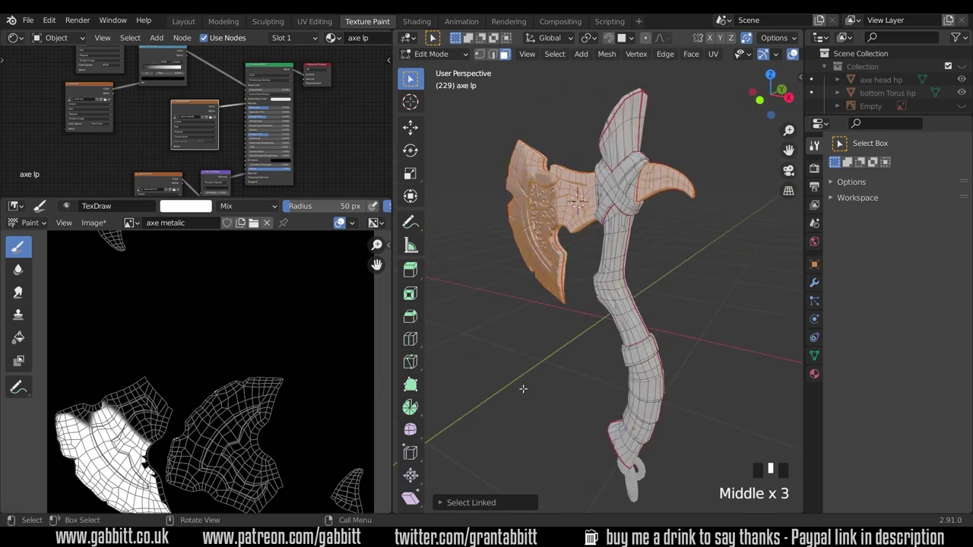
click(439, 503)
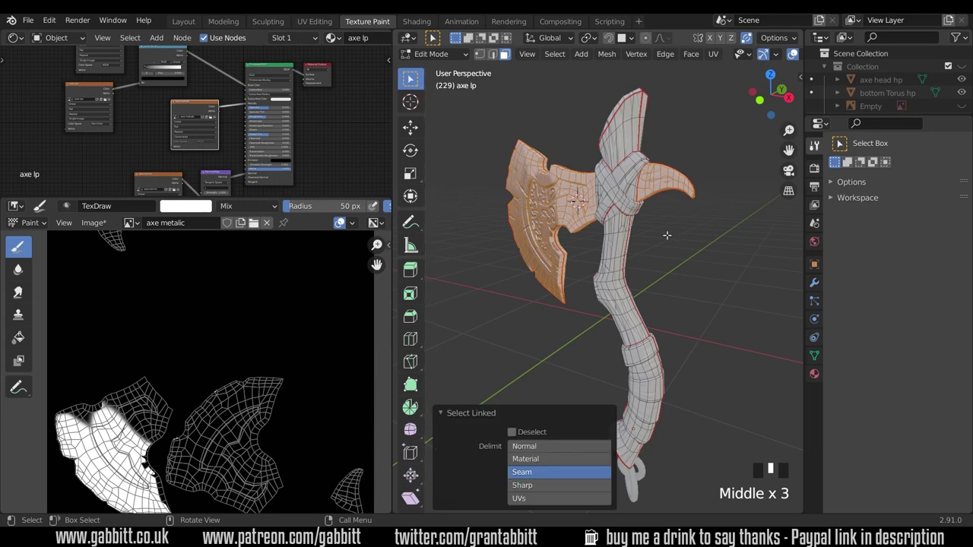
middle_drag(668, 235, 505, 165)
scroll(616, 182, up, 3)
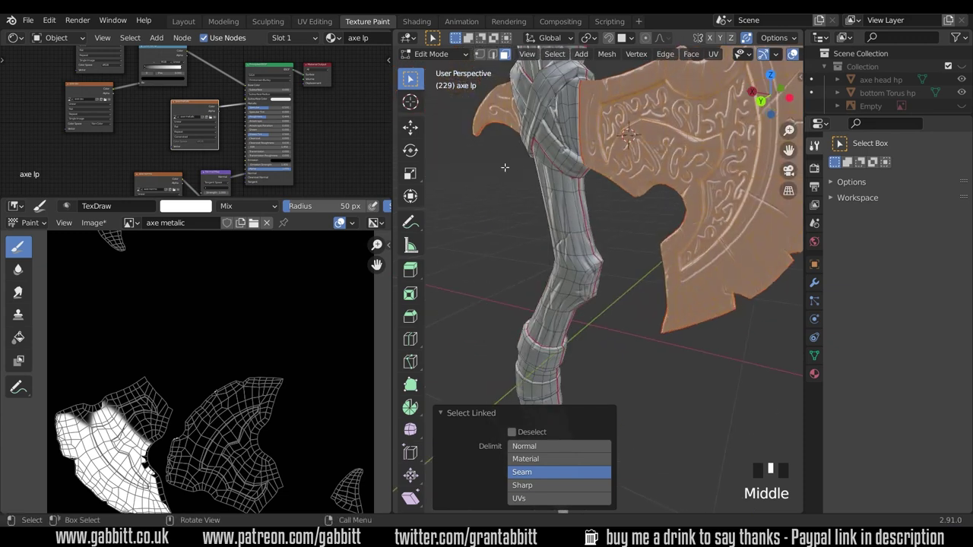
middle_drag(616, 164, 608, 196)
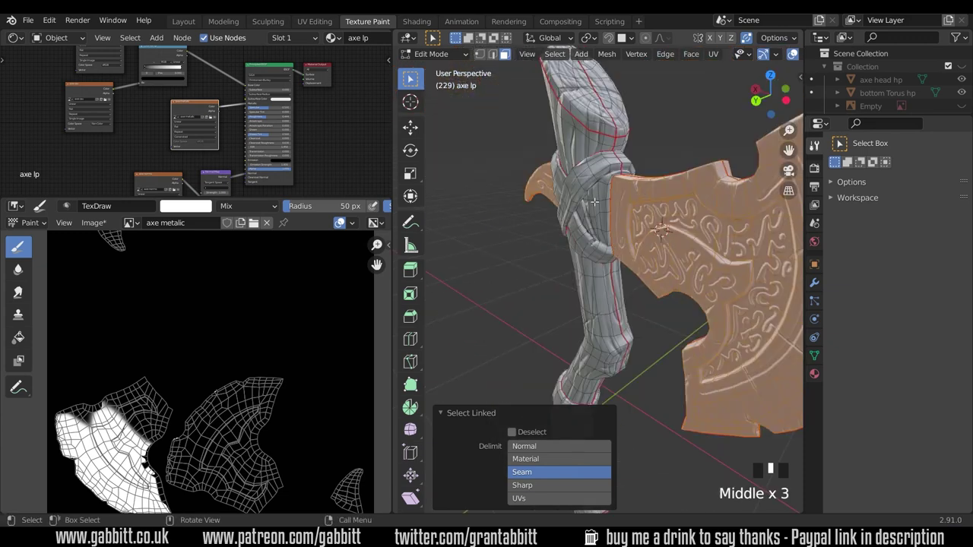
middle_drag(614, 222, 656, 252)
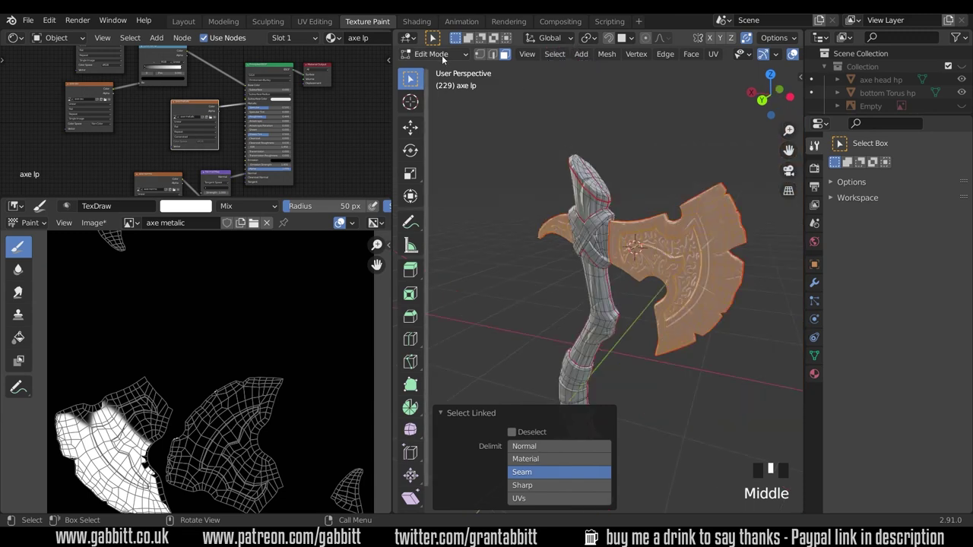
Step: Return the axe to Texture Paint mode and turn on the paint mask to limit painting to the selected faces
click(442, 55)
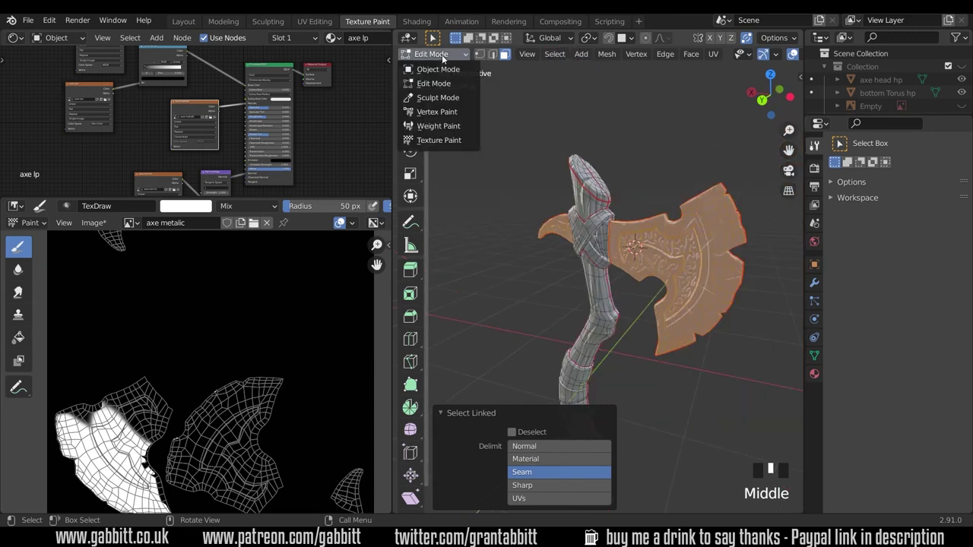
click(443, 140)
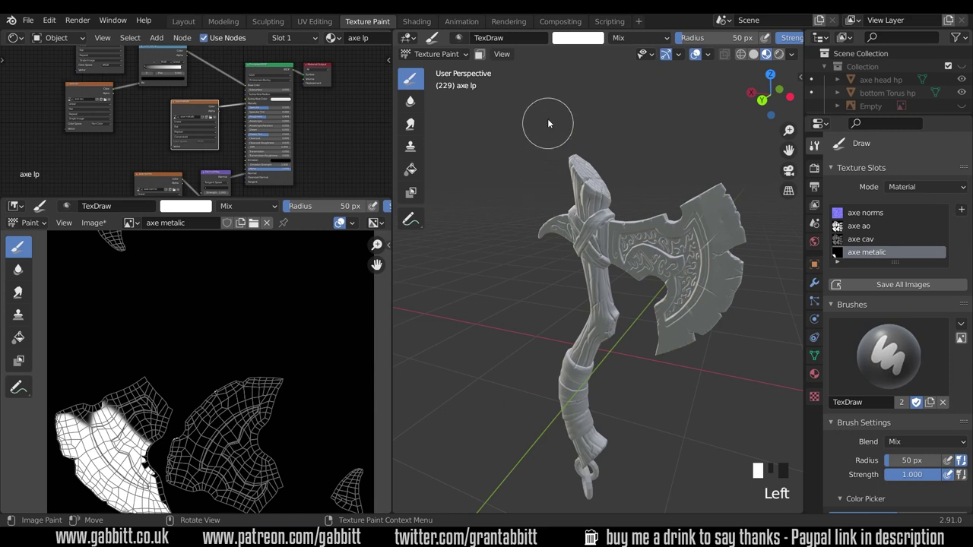
click(479, 55)
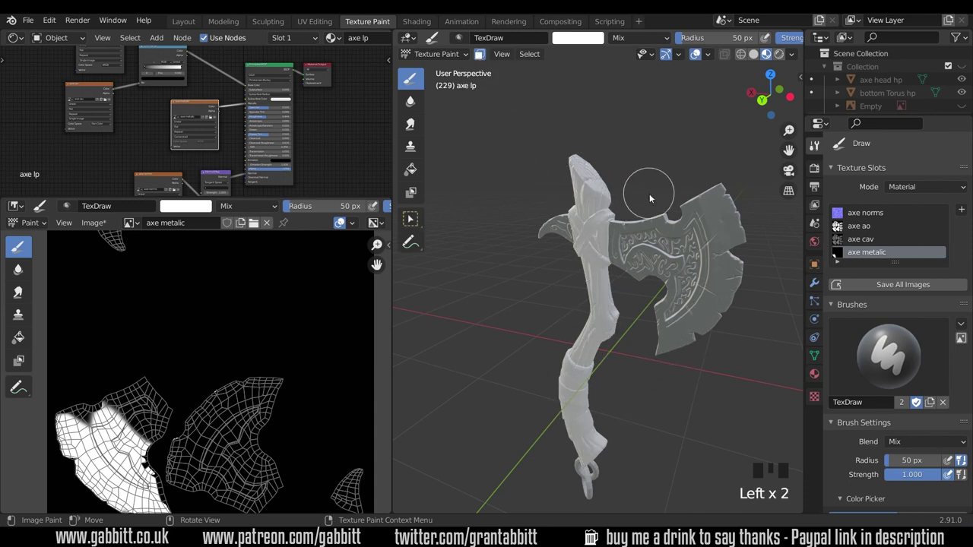
Step: Brush white over the masked blade and flood all the selected axe-head faces with white using the Fill tool
click(616, 267)
mouse_move(616, 266)
mouse_down()
mouse_move(625, 297)
mouse_move(664, 261)
mouse_move(692, 279)
mouse_move(726, 175)
mouse_up()
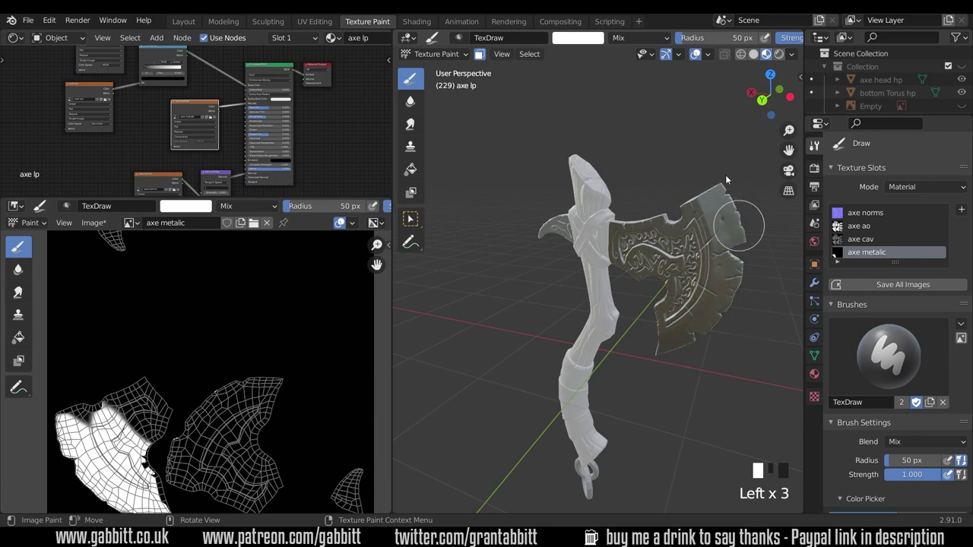
click(411, 170)
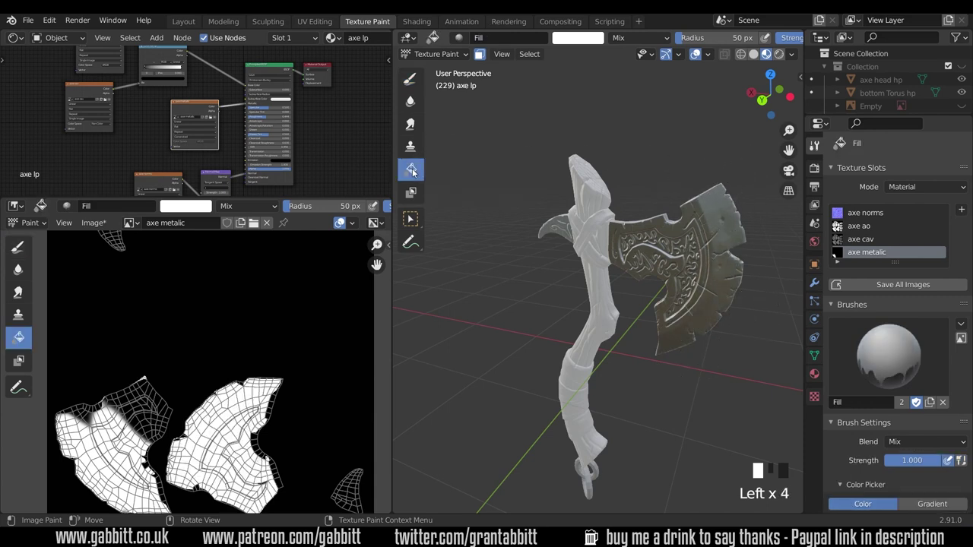
click(708, 244)
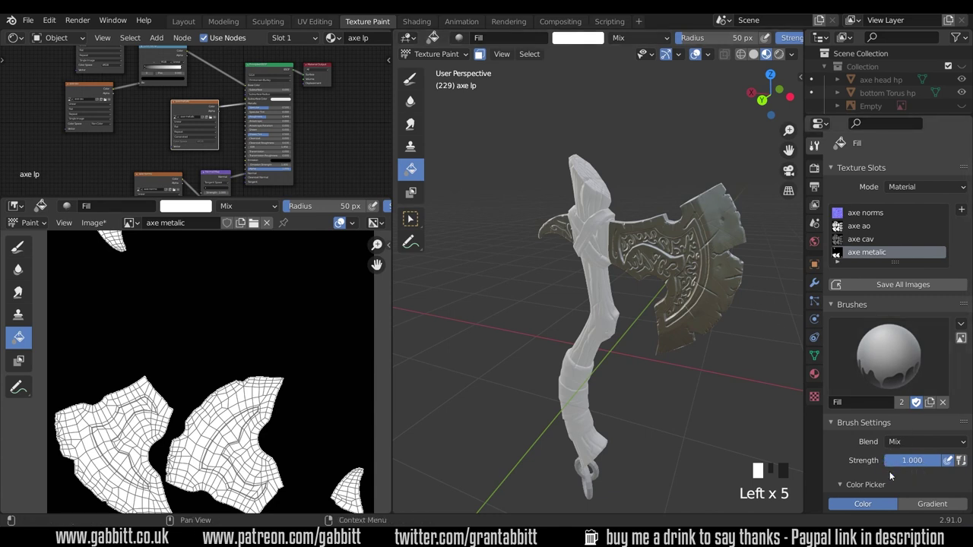
Step: Check the painted axe and its whole metallic map, and save the image as axe metalic.png in the axe folder
middle_drag(669, 395, 278, 390)
scroll(278, 390, down, 3)
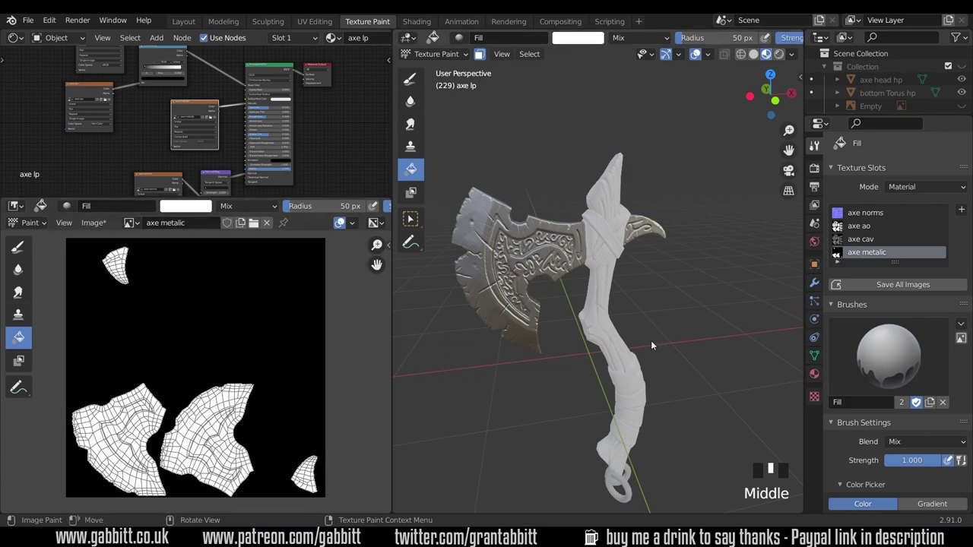
middle_drag(651, 345, 632, 332)
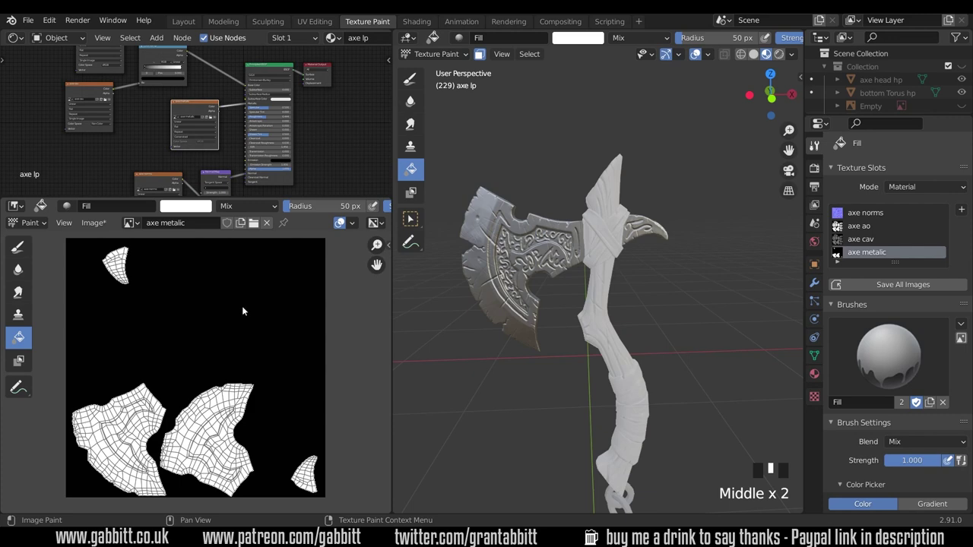
click(93, 223)
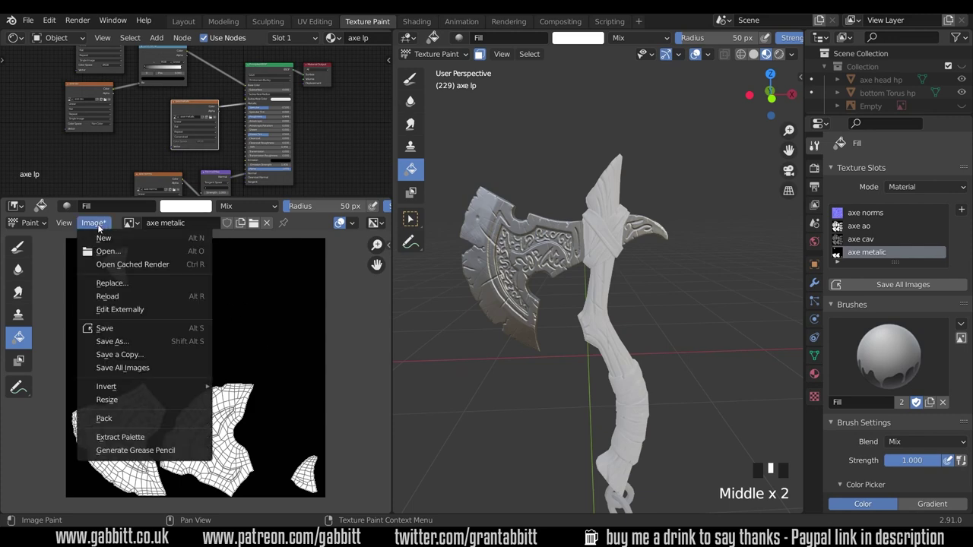
click(113, 340)
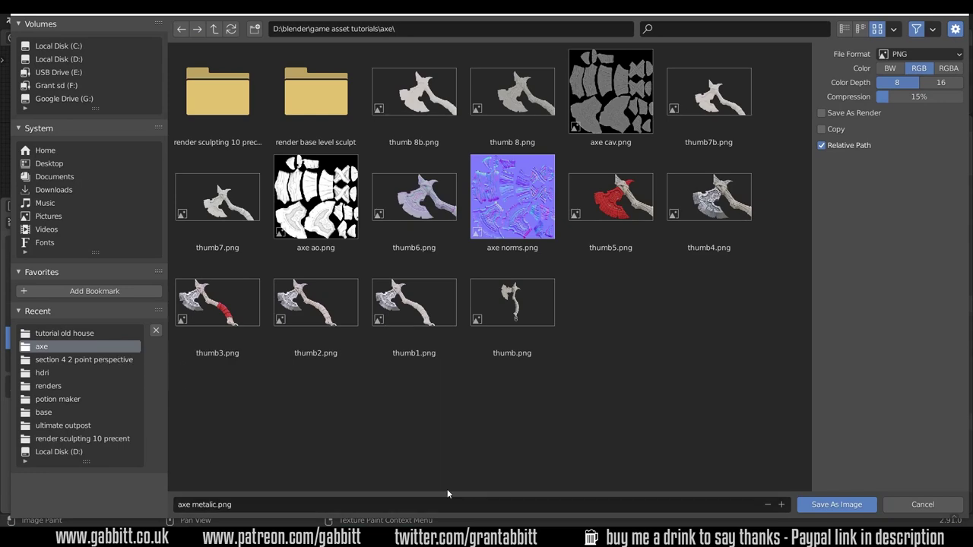
click(836, 504)
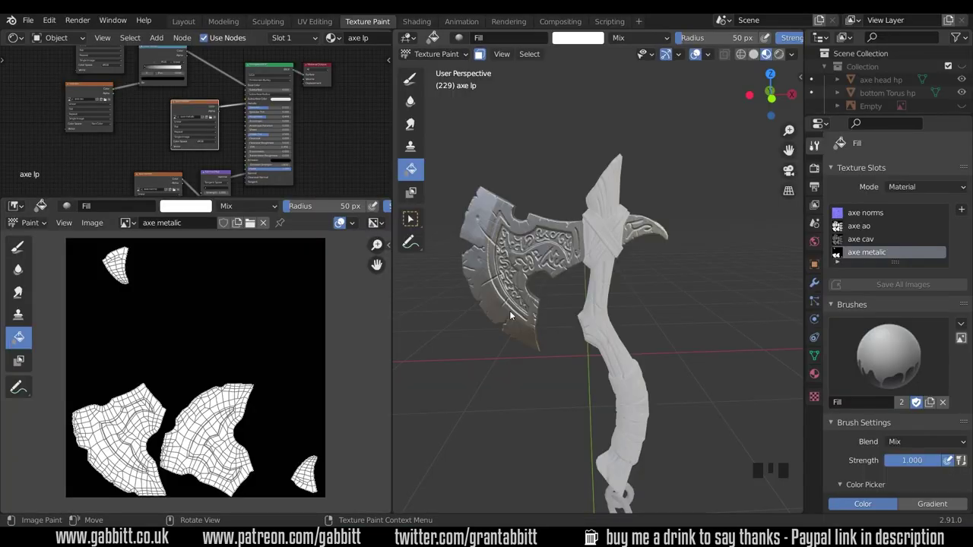